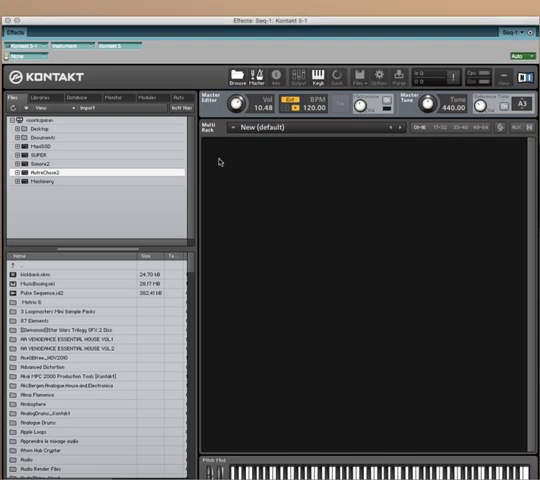
- Load L'Orguever.nki from the Machinery > orguever folder into the multi rack
{"action": "left_click", "coordinate": [44, 181]}
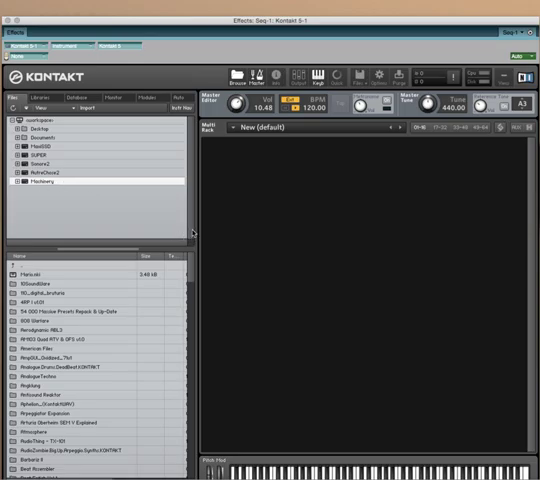
{"action": "left_click_drag", "start_coordinate": [191, 260], "coordinate": [191, 355]}
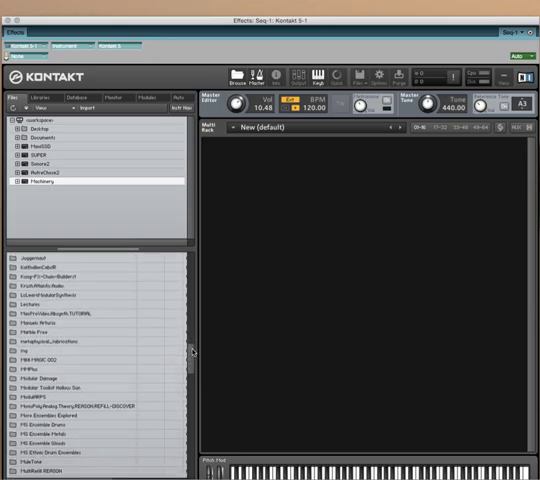
{"action": "left_click_drag", "start_coordinate": [191, 355], "coordinate": [191, 380]}
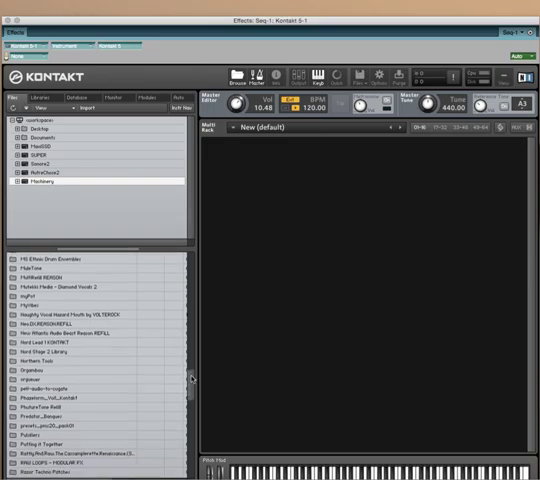
{"action": "left_click", "coordinate": [32, 379]}
{"action": "double_click", "coordinate": [32, 379]}
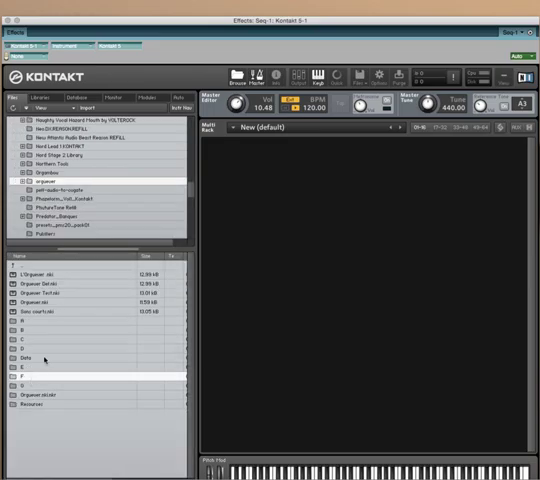
{"action": "double_click", "coordinate": [41, 274]}
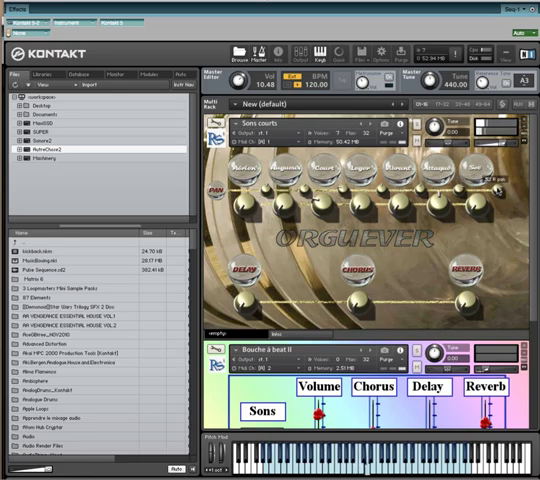
{"action": "mouse_move", "coordinate": [340, 180]}
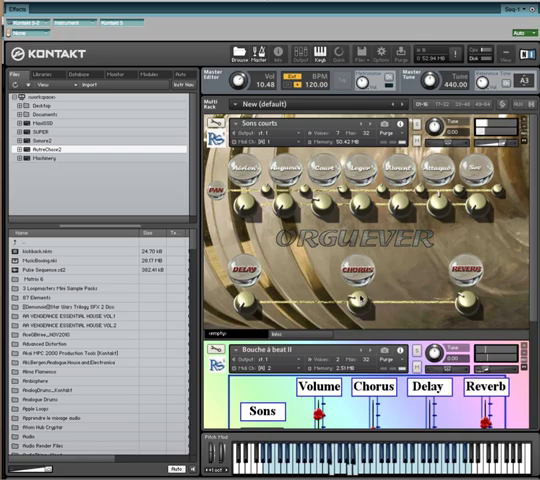
{"action": "mouse_move", "coordinate": [528, 200]}
{"action": "left_mouse_down"}
{"action": "mouse_move", "coordinate": [531, 308]}
{"action": "mouse_move", "coordinate": [526, 208]}
{"action": "left_mouse_up"}
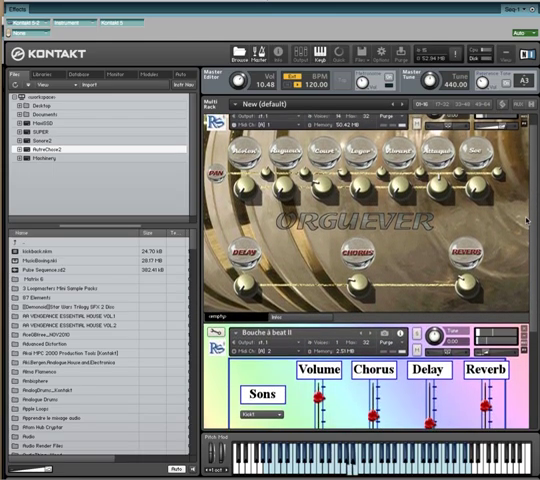